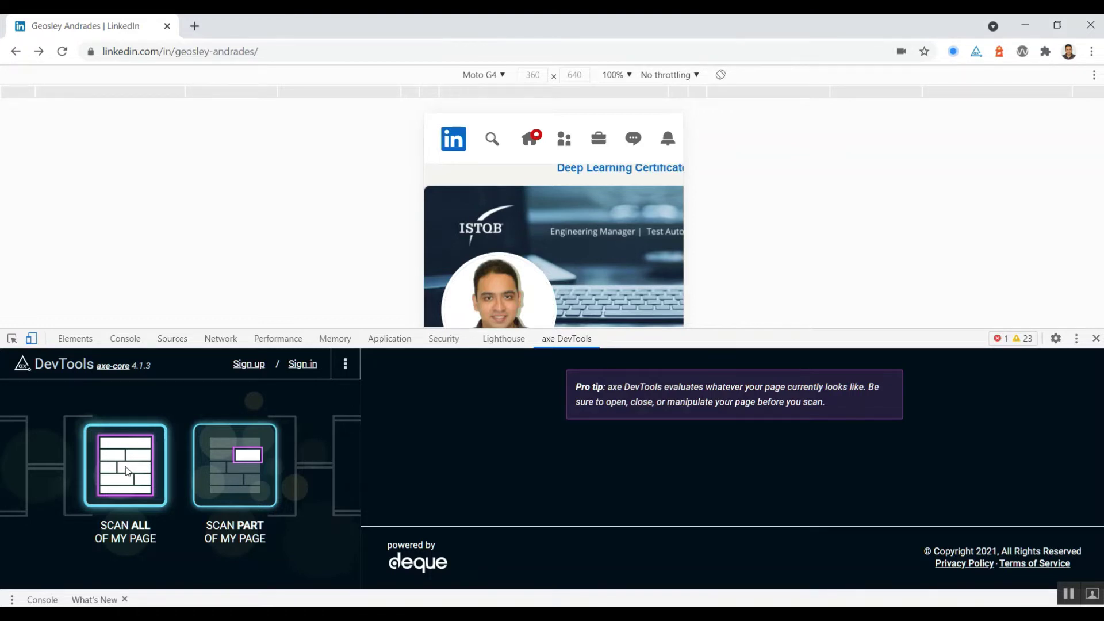
Scan the entire page with axe DevTools and open the "Images must have alternate text" issue
left_click(126, 471)
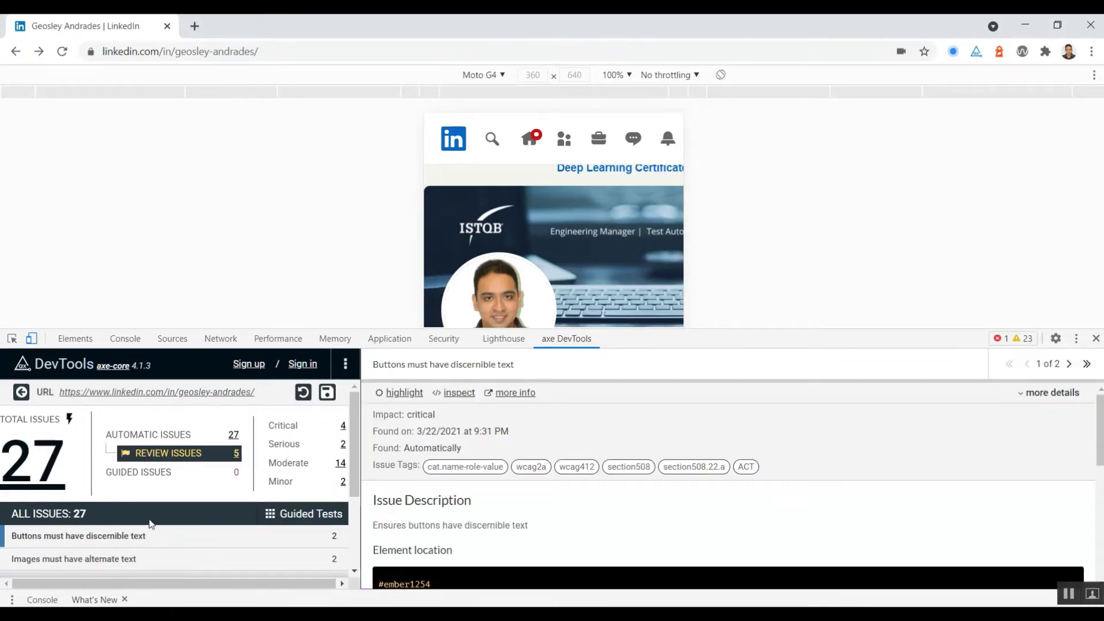
scroll(210, 487, "down", 1)
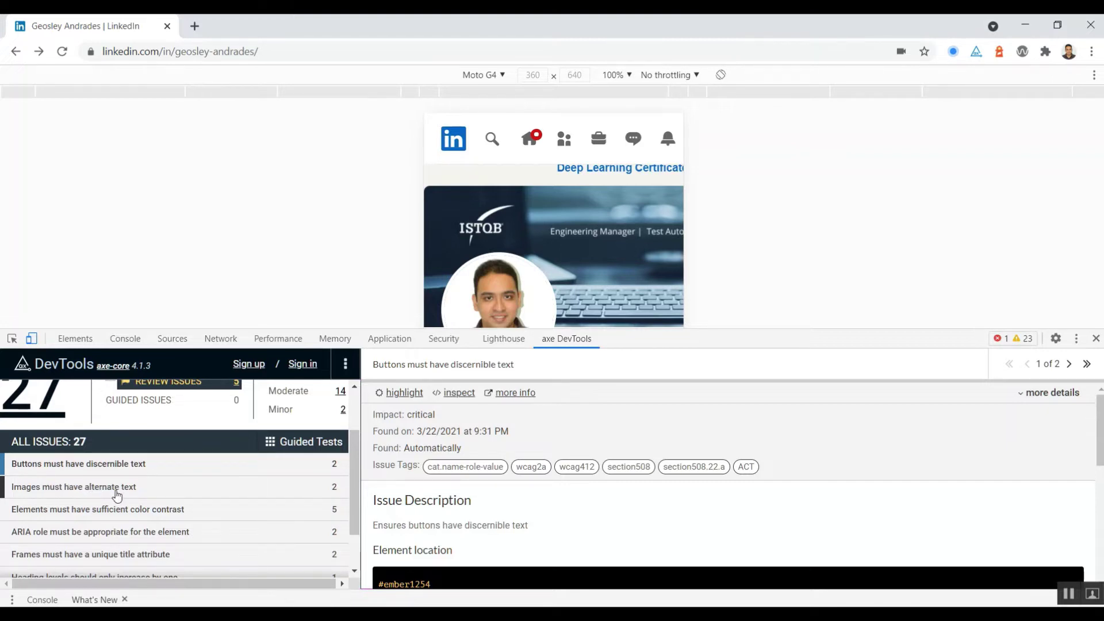
left_click(60, 491)
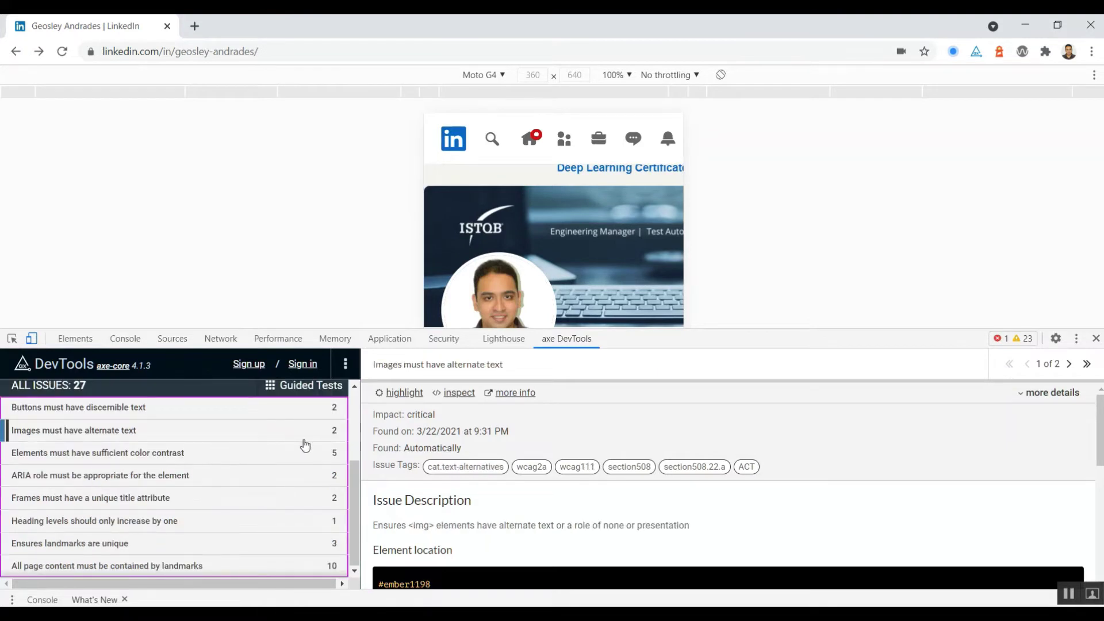
Examine the alternate-text issue's description, element location, element source and the list of fixes for the violation
scroll(687, 499, "down", 1)
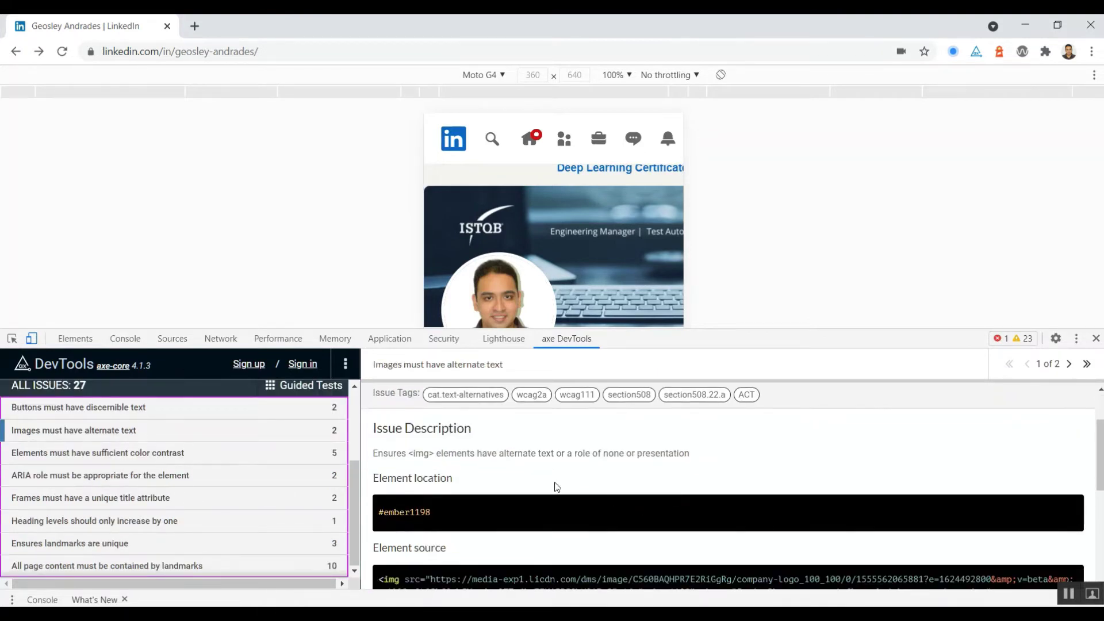
left_click_drag(406, 451, 544, 454)
scroll(575, 483, "down", 1)
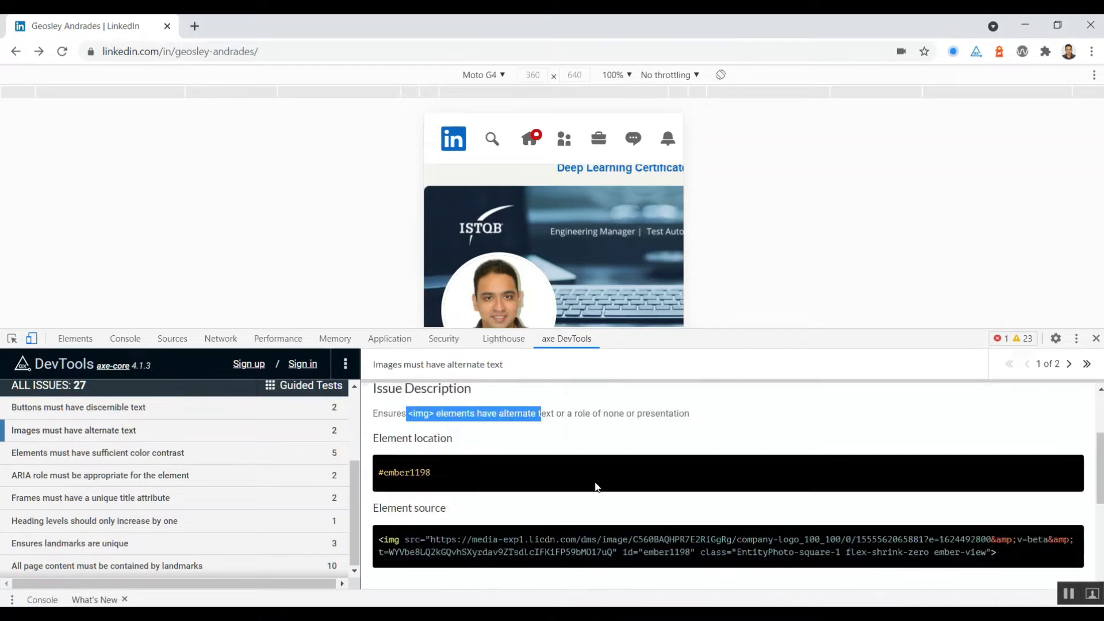
scroll(655, 506, "down", 1)
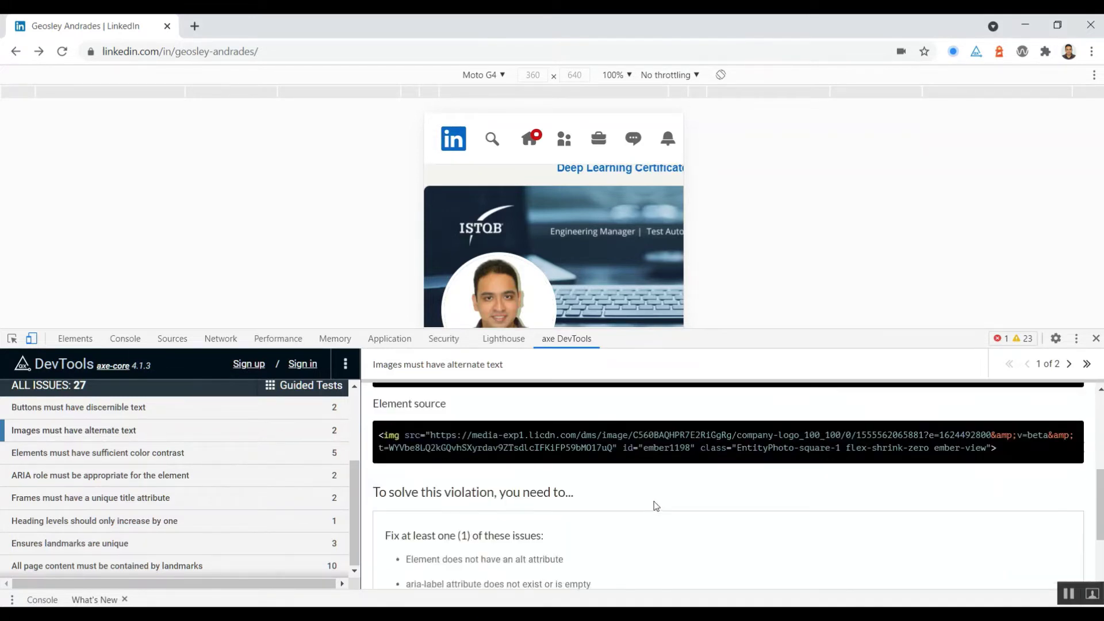
scroll(485, 543, "down", 1)
scroll(484, 543, "down", 1)
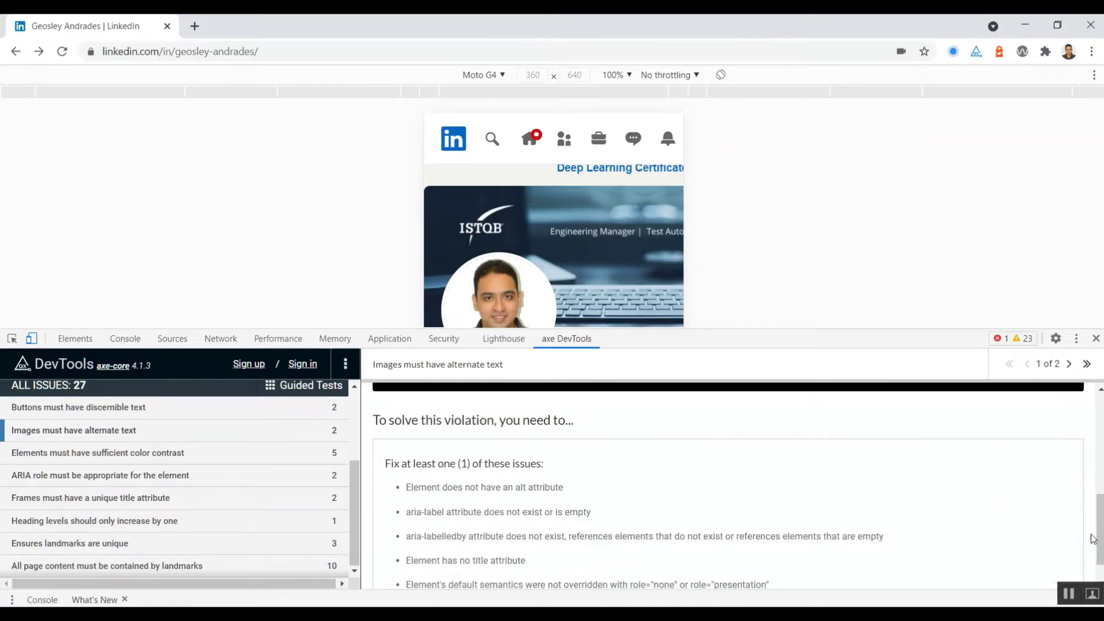
Highlight the image affected by the alternate-text issue on the page and check its accessibility details
scroll(1094, 539, "up", 3)
scroll(730, 481, "up", 1)
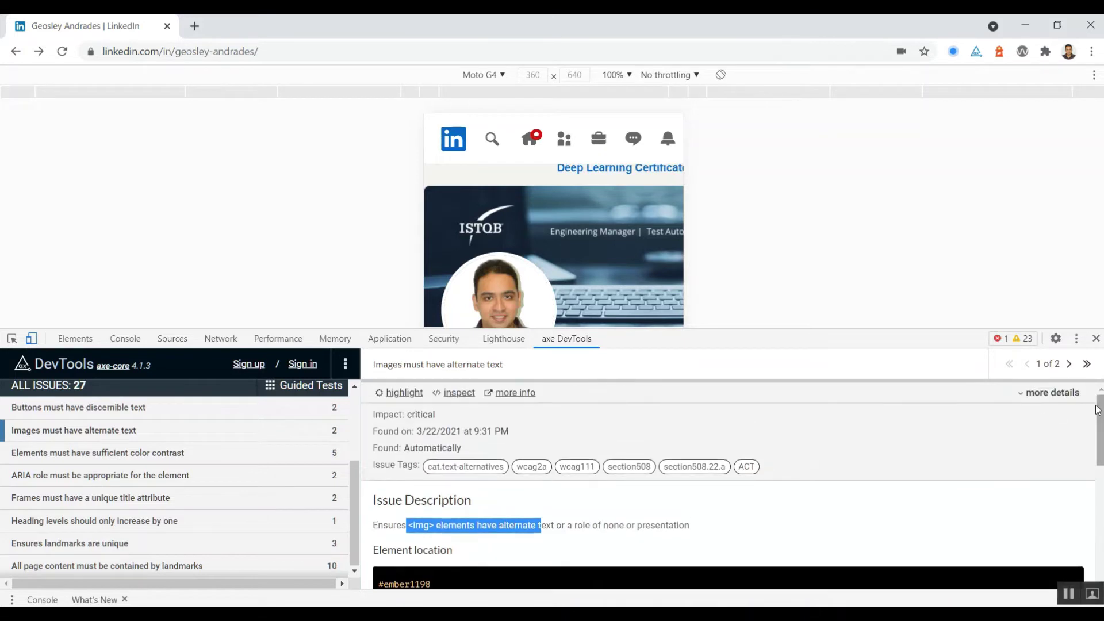
left_click(408, 393)
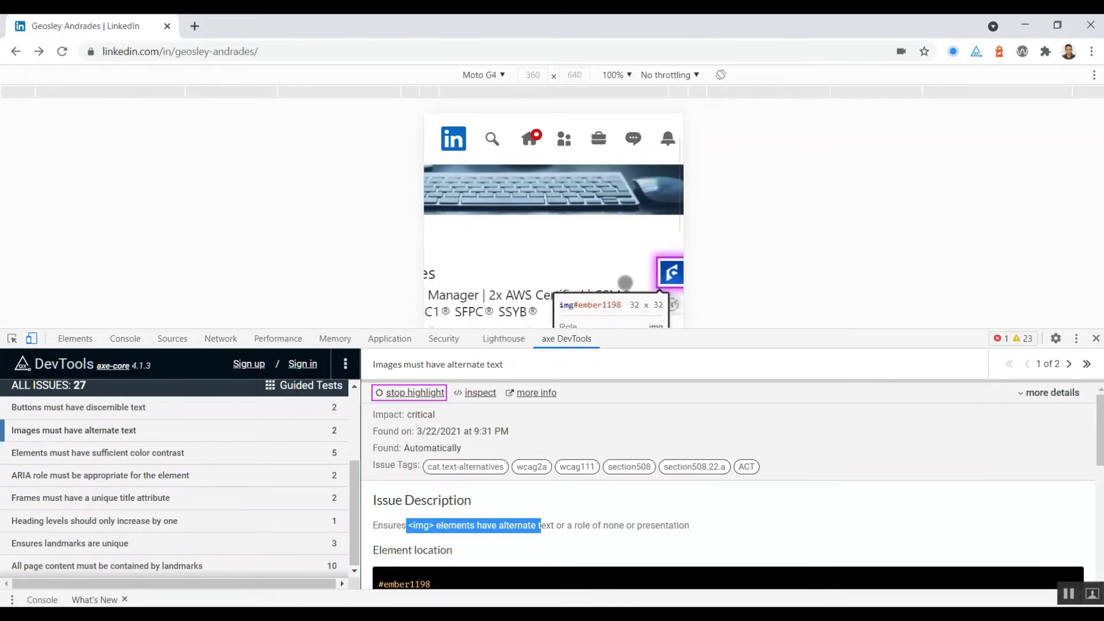
scroll(606, 248, "down", 1)
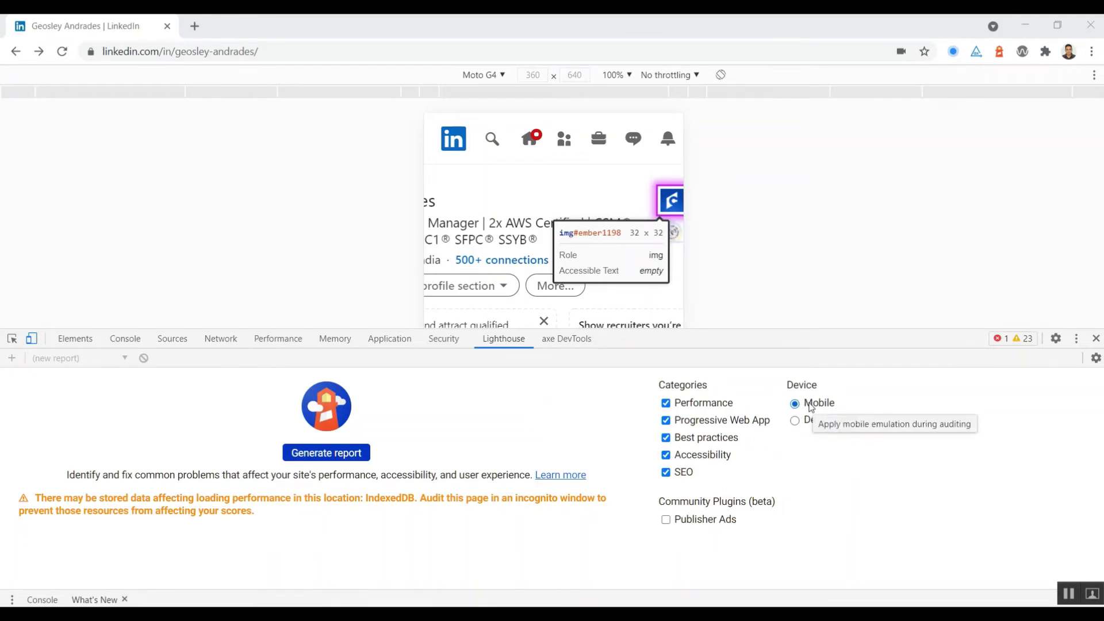
Generate a mobile Lighthouse report with all five main categories and go to its Accessibility section
left_click(338, 458)
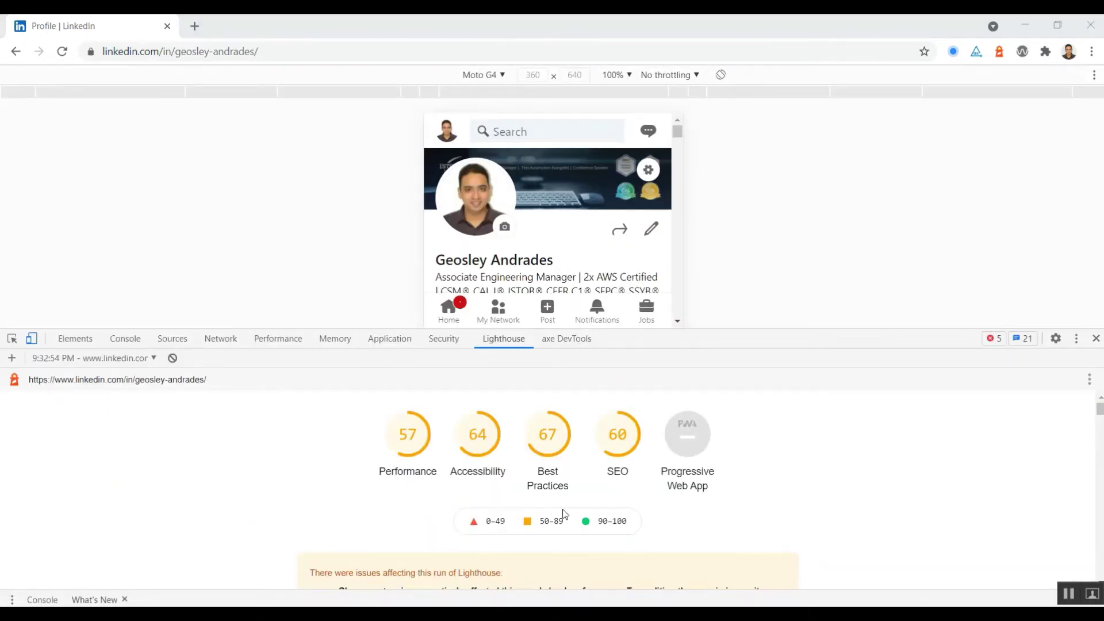
scroll(524, 484, "down", 1)
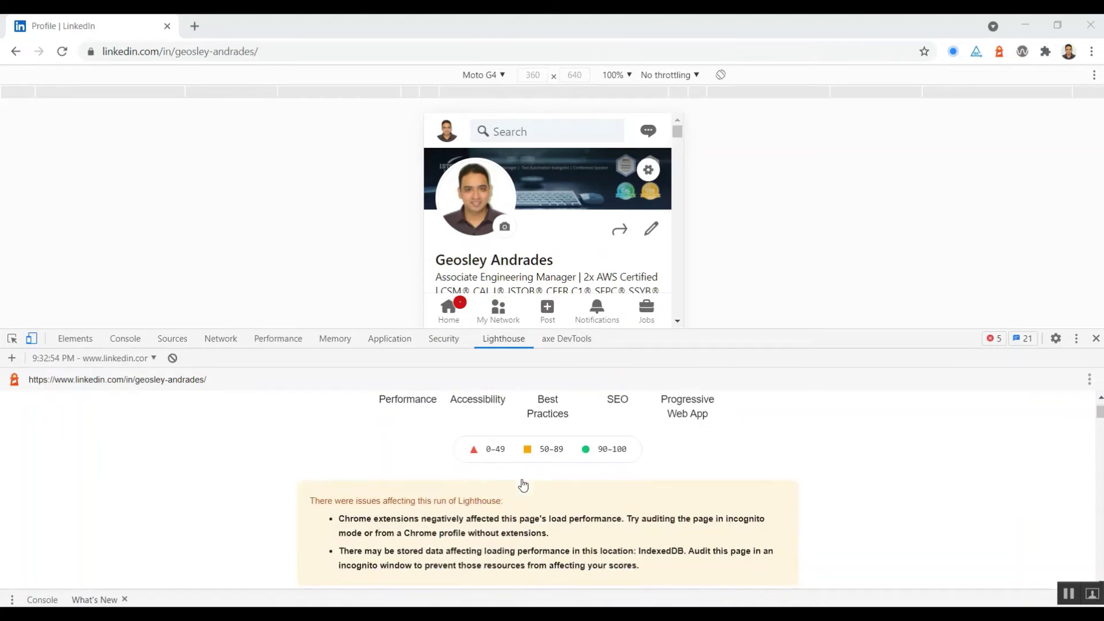
scroll(523, 484, "up", 1)
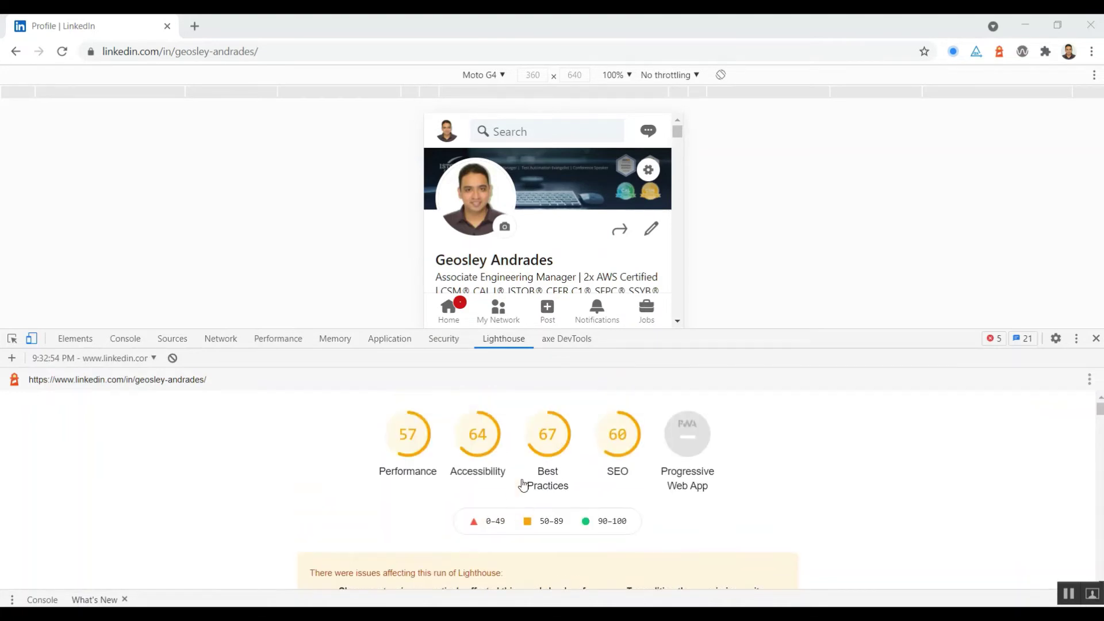
left_click(479, 443)
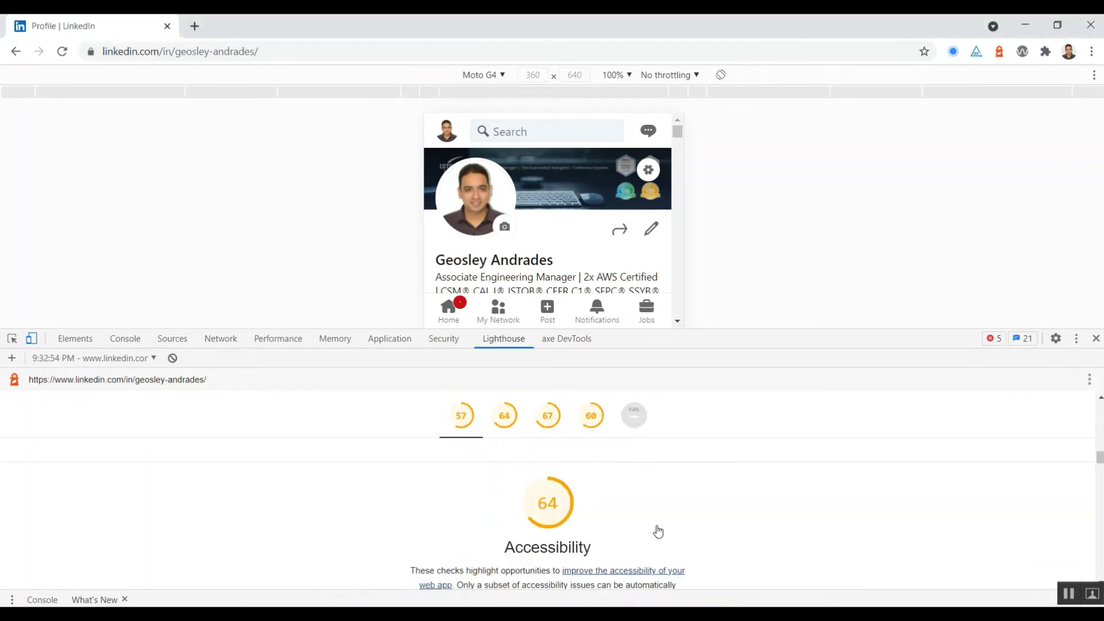
Expand the ARIA audit about roles not contained by their required parent element and examine its failing elements
scroll(655, 527, "down", 2)
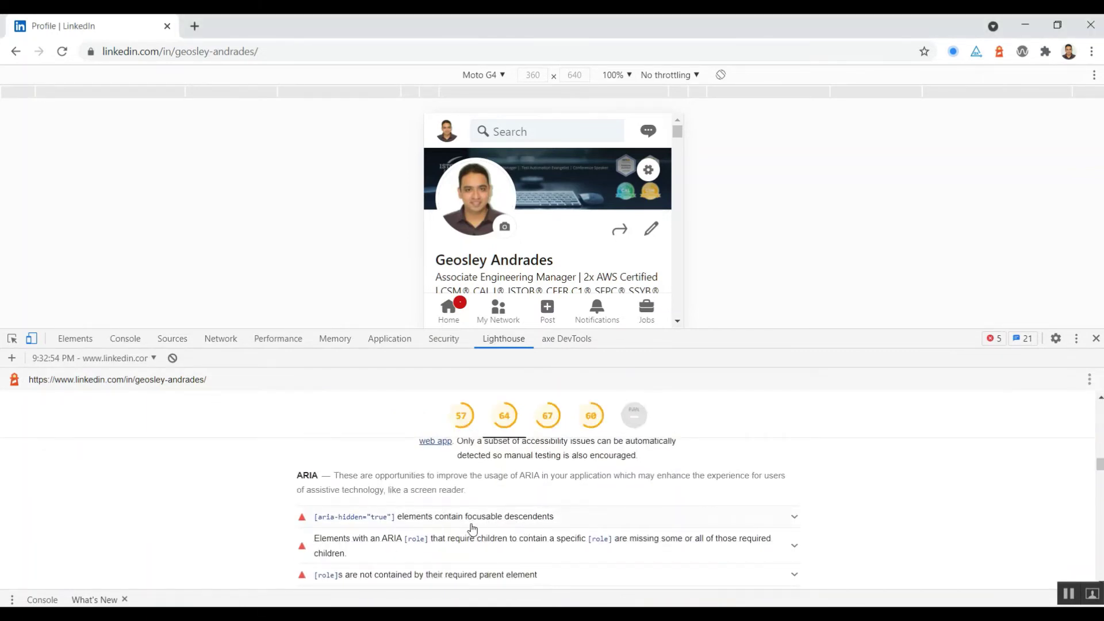
scroll(473, 528, "down", 1)
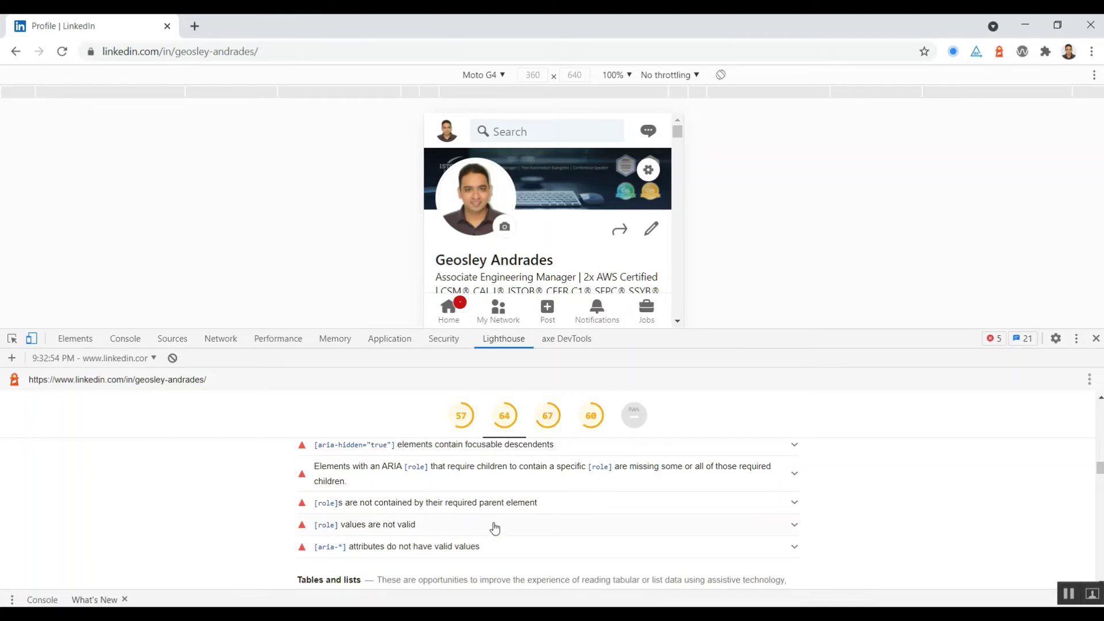
left_click(794, 503)
scroll(601, 533, "down", 1)
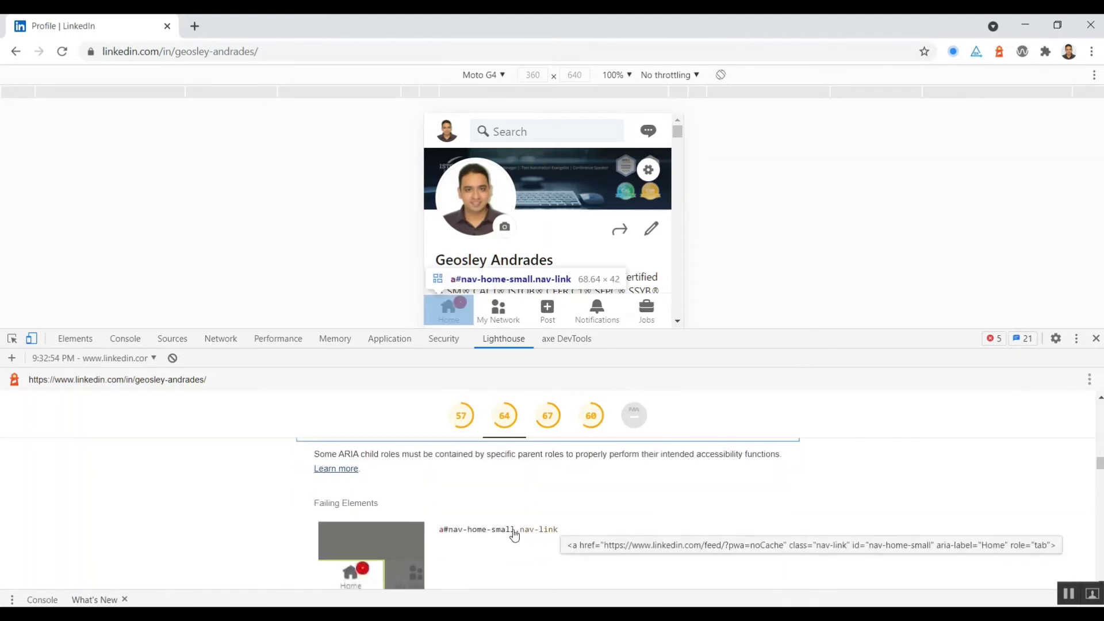
scroll(506, 532, "down", 1)
scroll(517, 526, "up", 2)
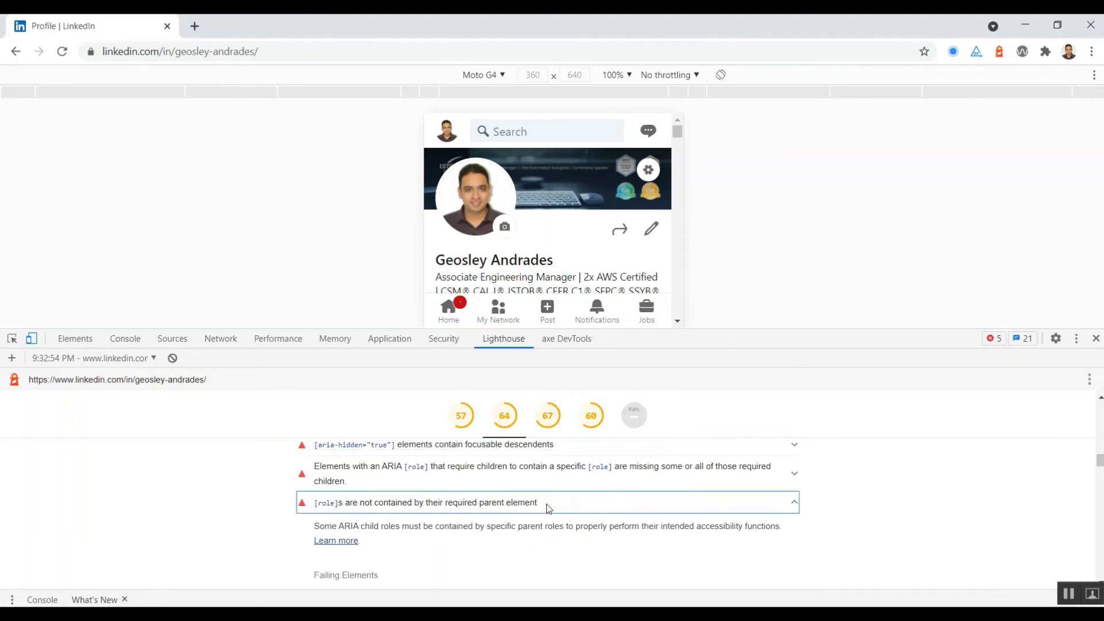
scroll(540, 517, "down", 1)
scroll(425, 528, "up", 2)
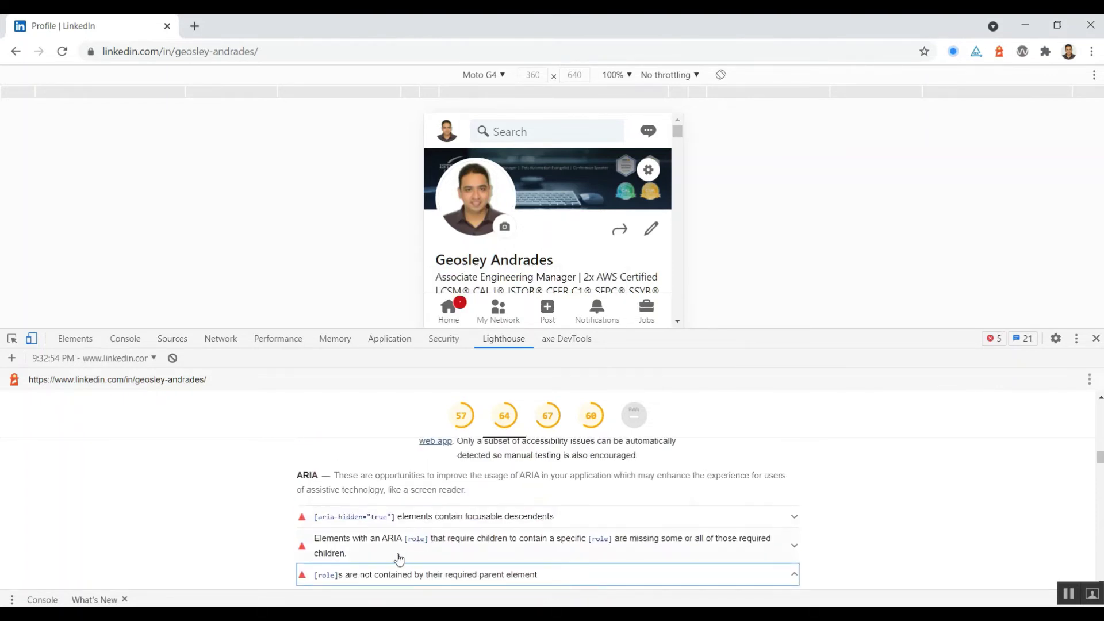
scroll(463, 534, "down", 1)
scroll(454, 525, "down", 1)
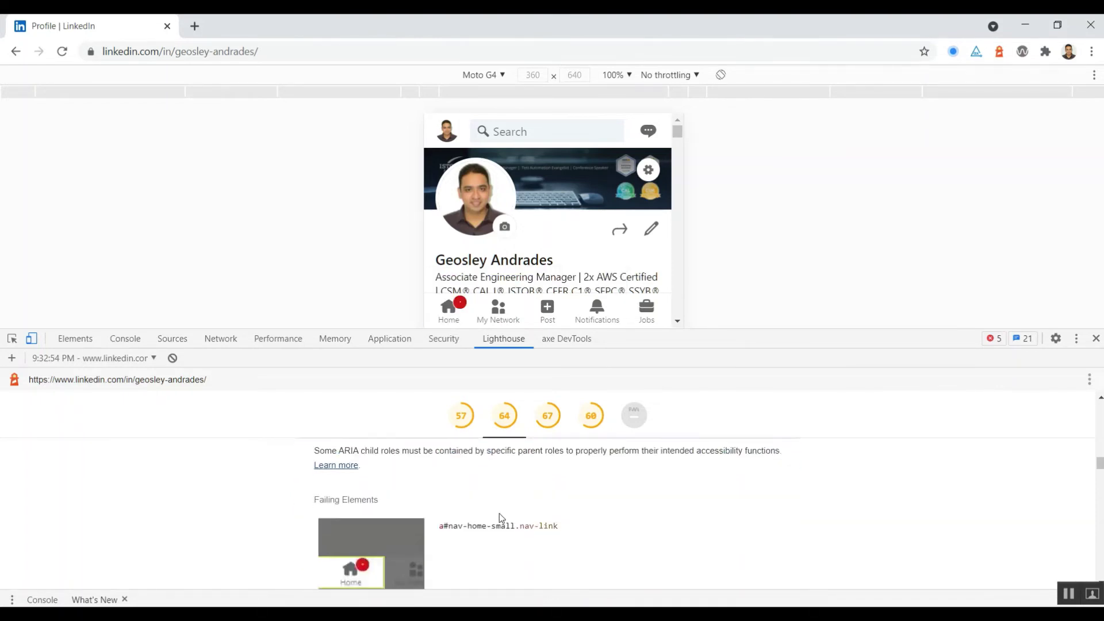
scroll(499, 513, "down", 3)
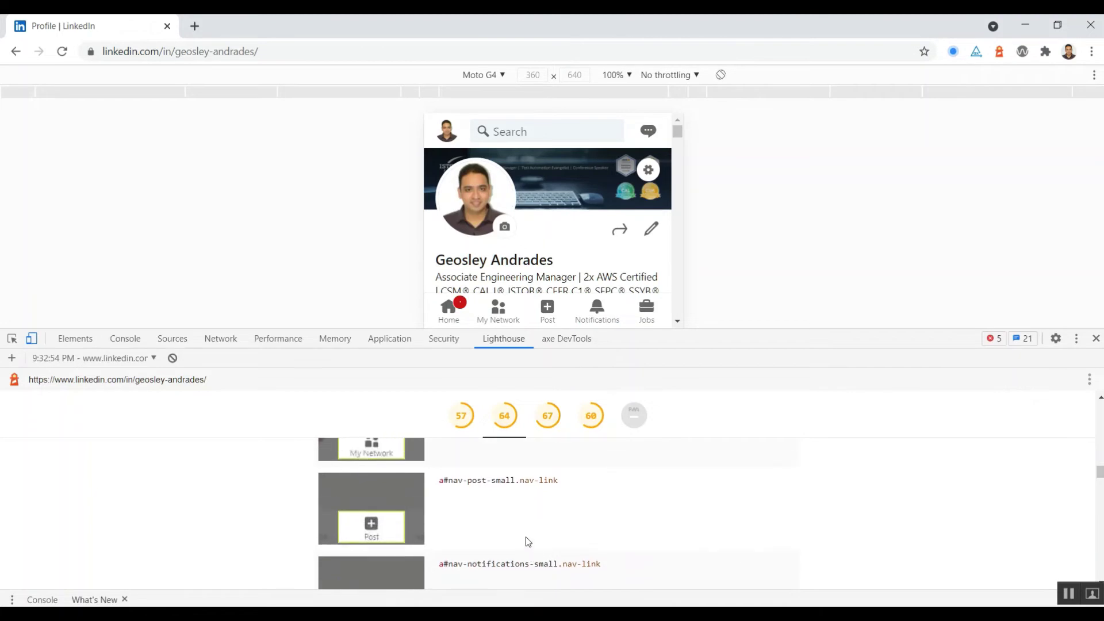
scroll(564, 535, "down", 2)
scroll(482, 529, "down", 3)
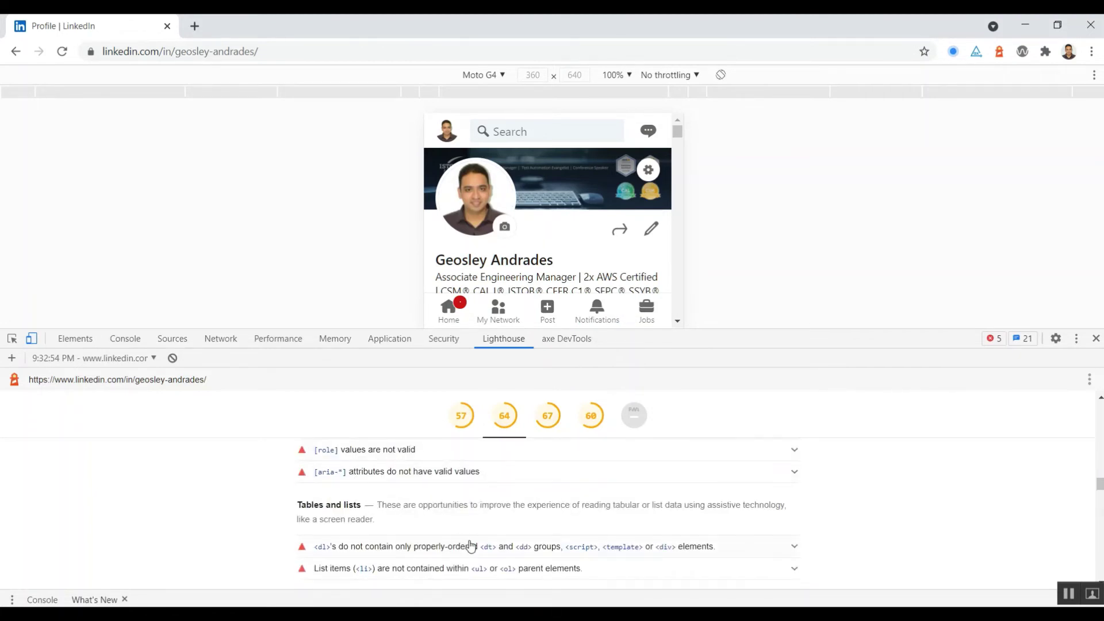
Expand the "Image elements do not have [alt] attributes" audit under Names and labels and examine its failing elements
scroll(471, 546, "down", 1)
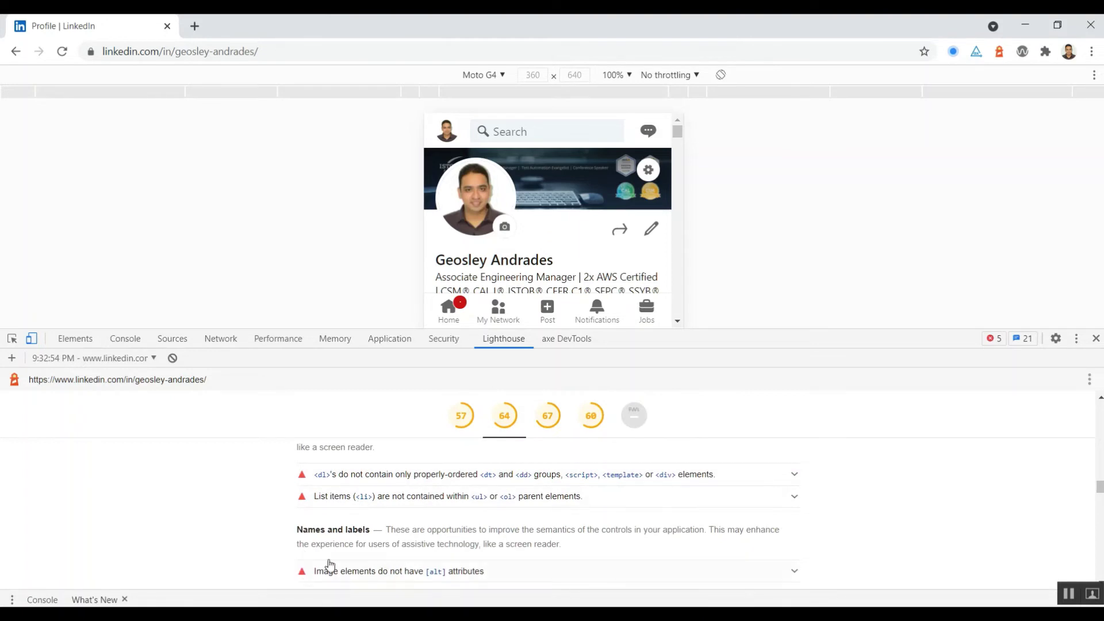
scroll(330, 566, "down", 1)
left_click(311, 504)
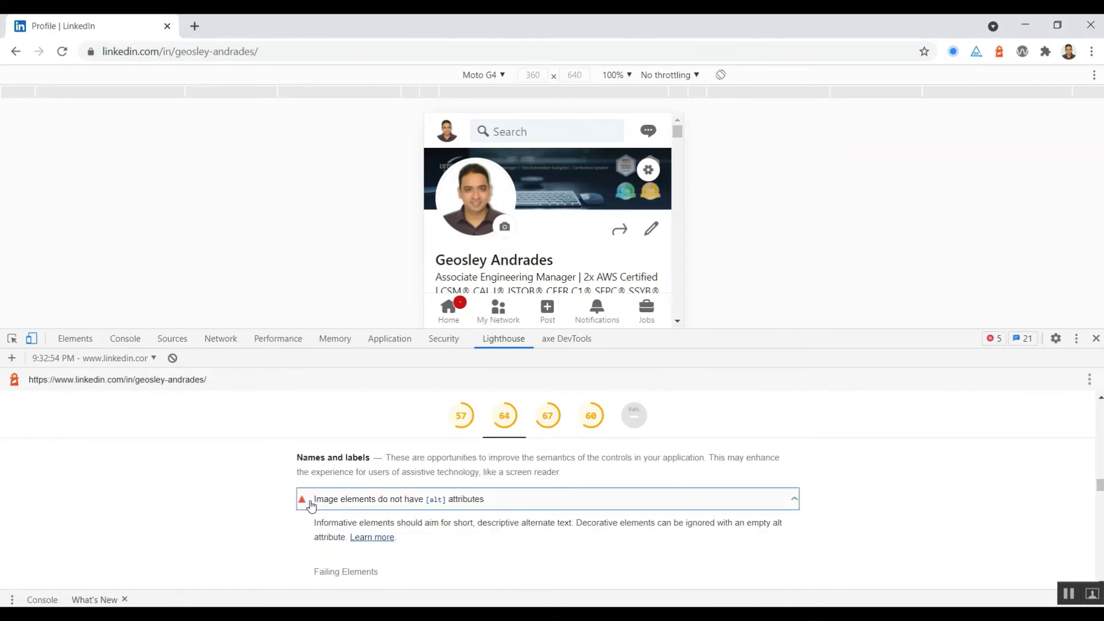
scroll(451, 515, "down", 1)
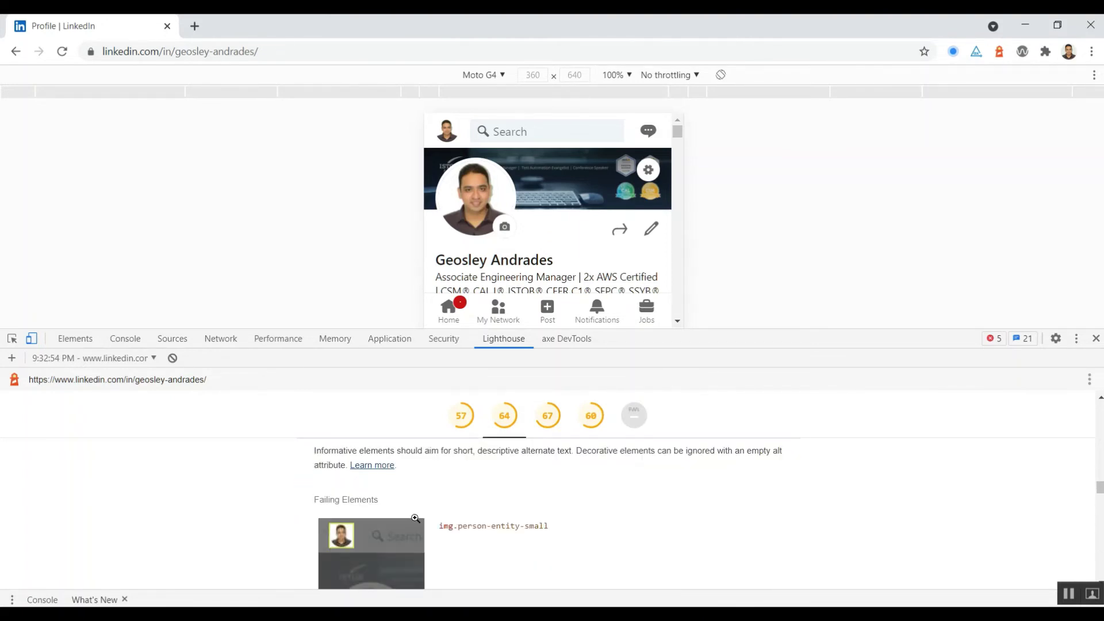
scroll(415, 517, "down", 1)
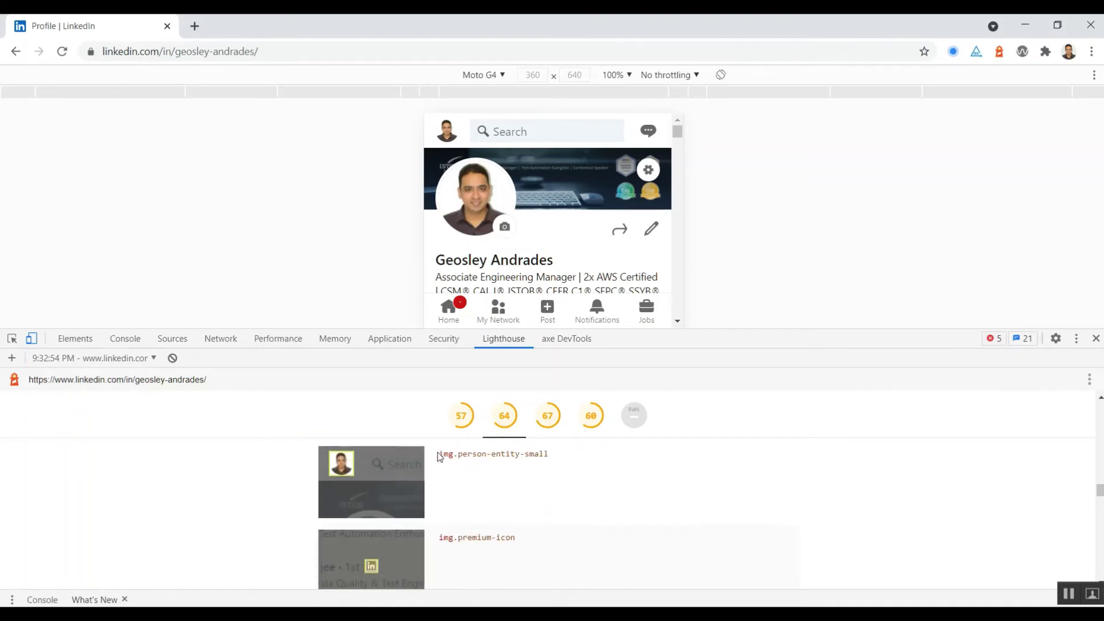
scroll(509, 493, "down", 1)
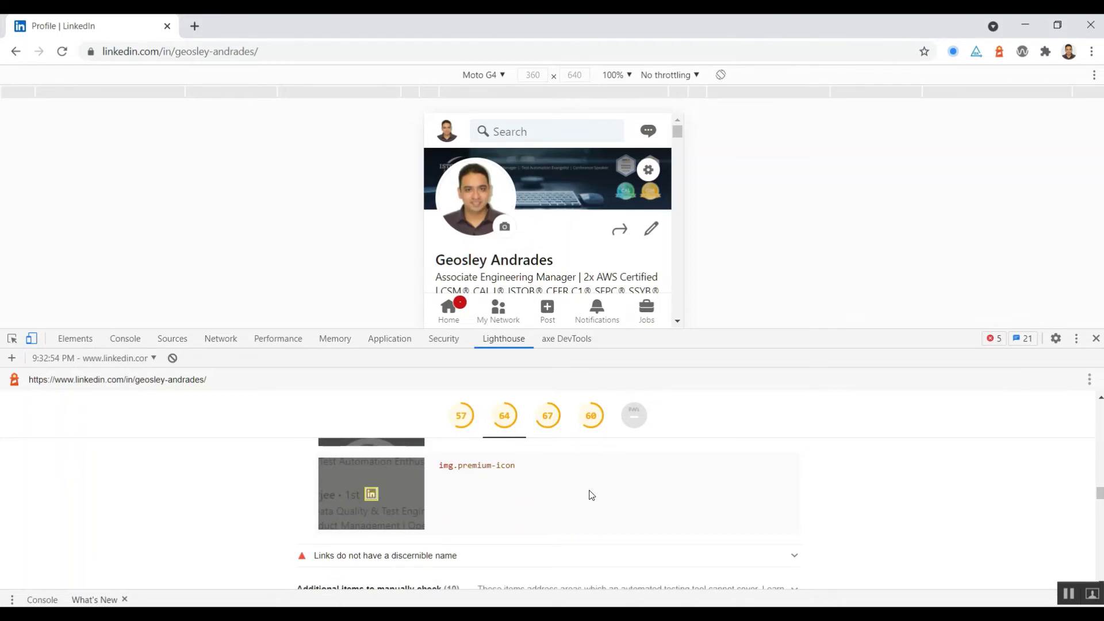
scroll(592, 494, "down", 1)
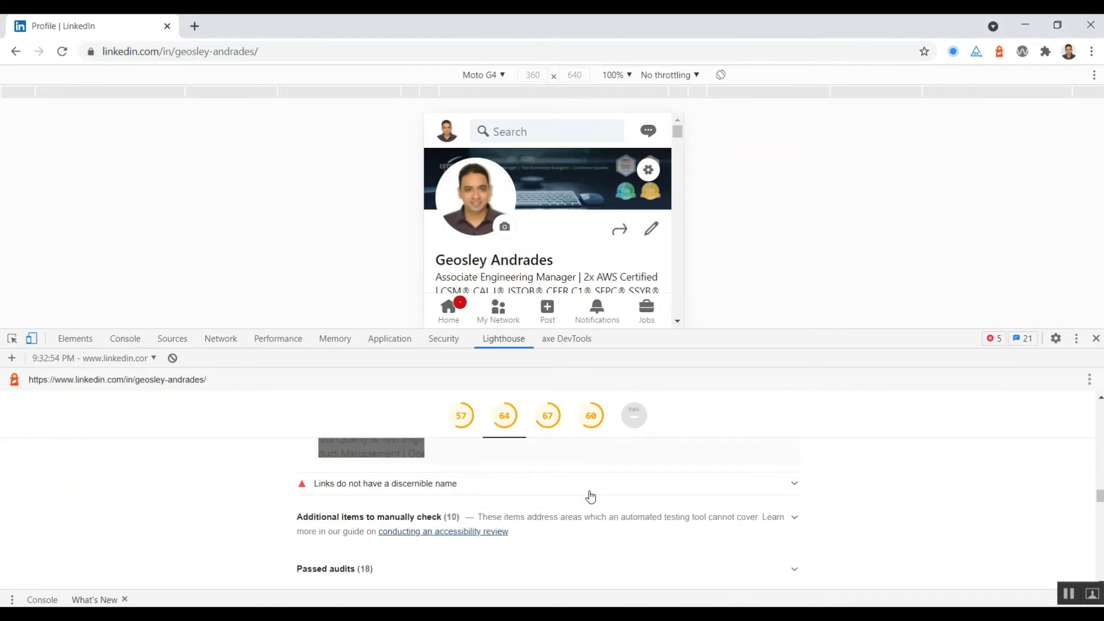
scroll(589, 495, "up", 1)
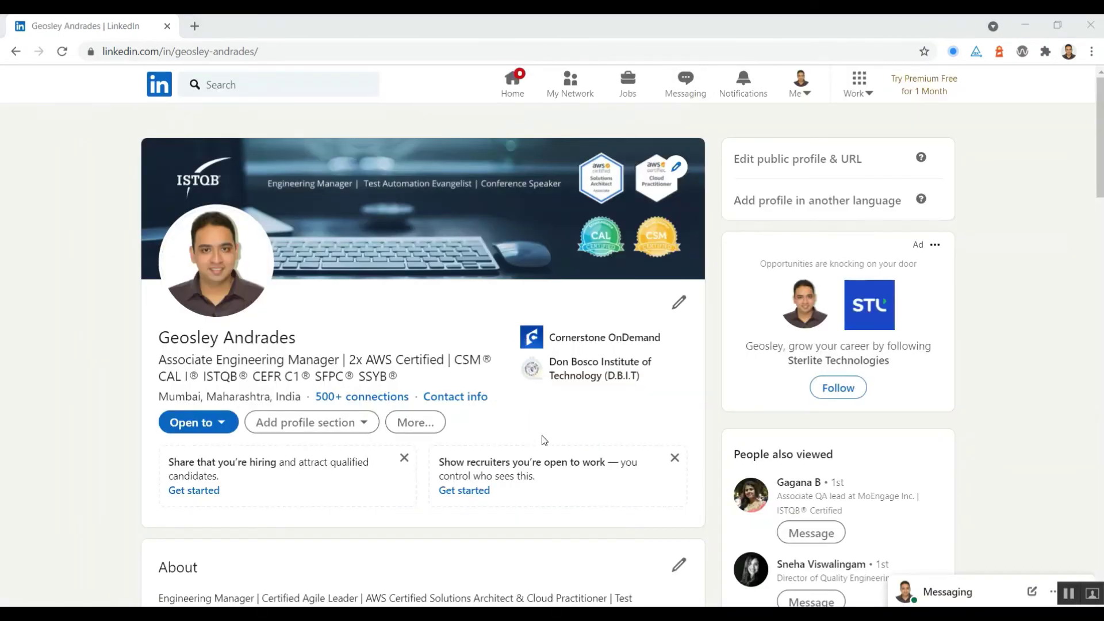
Run the WAVE evaluation on the LinkedIn profile page and find the error markers beside the company and school logos
left_click(1021, 52)
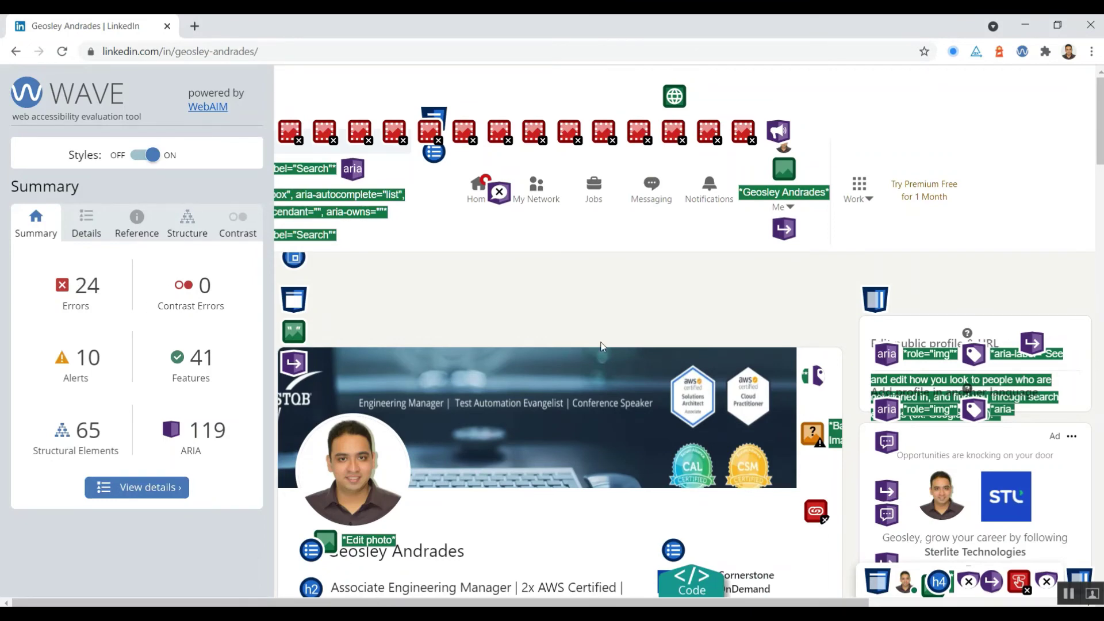
scroll(601, 346, "down", 2)
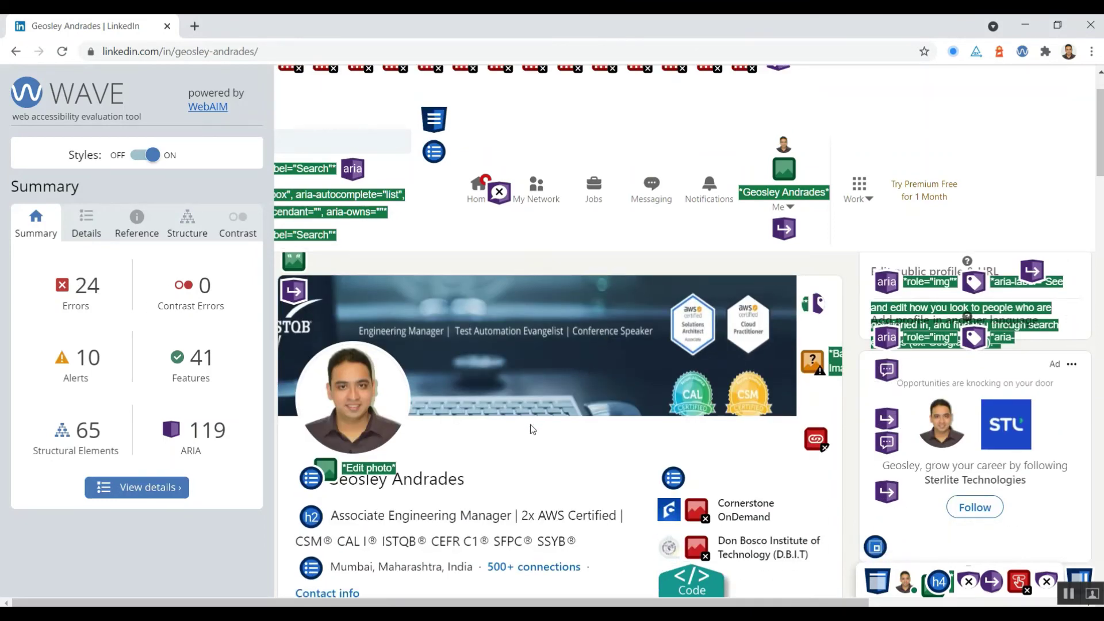
scroll(532, 428, "down", 2)
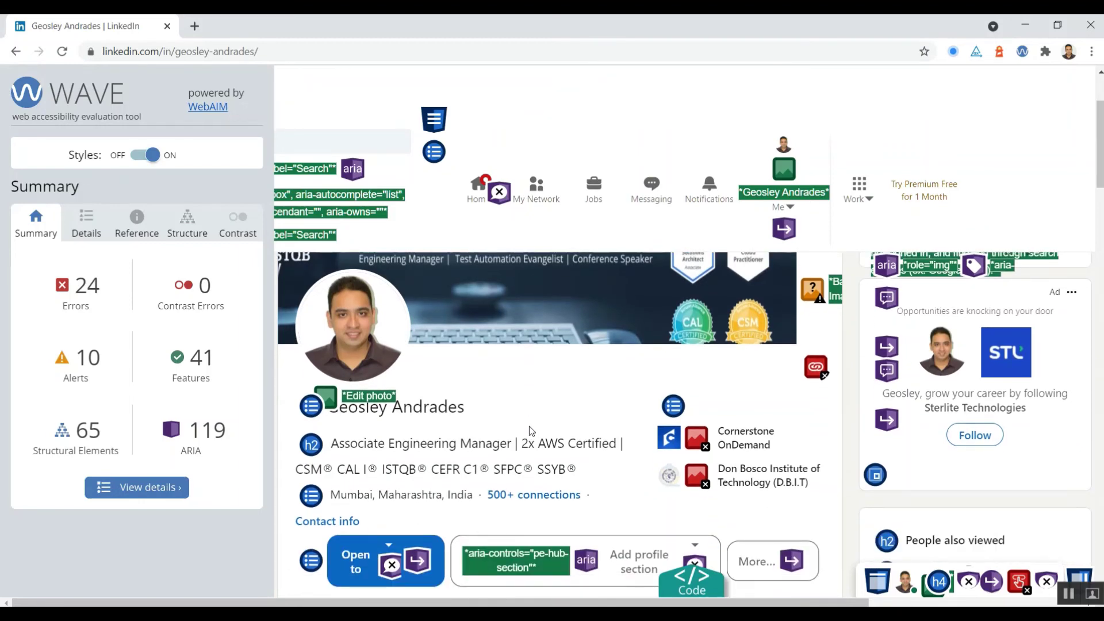
scroll(529, 426, "down", 2)
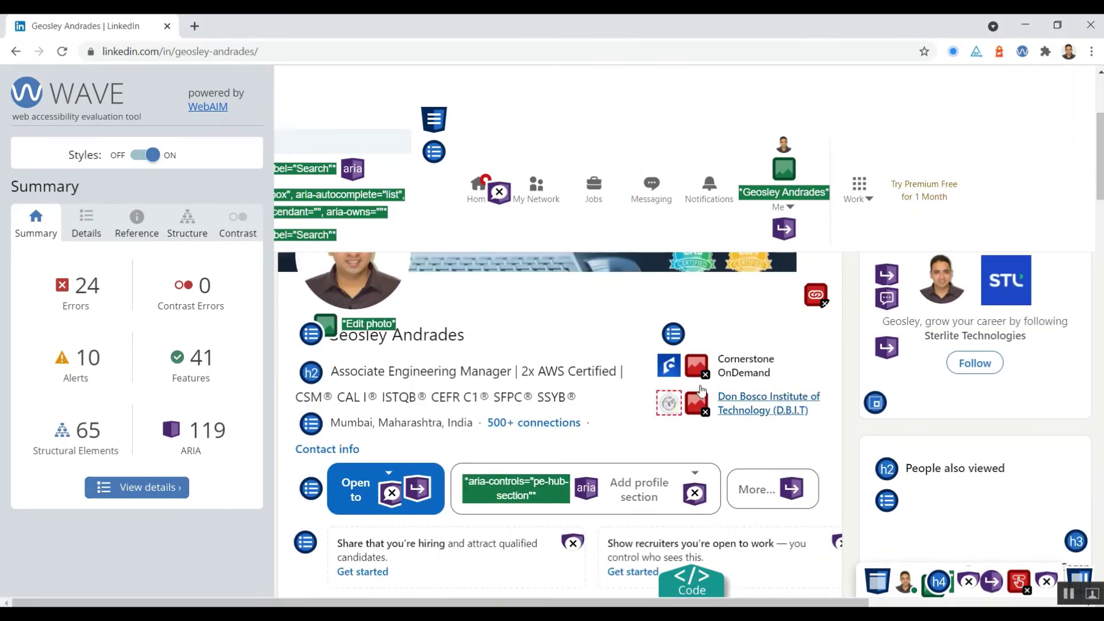
Open the reference for the missing alternative text error on the Cornerstone OnDemand logo and read its explanation and guidelines
left_click(696, 363)
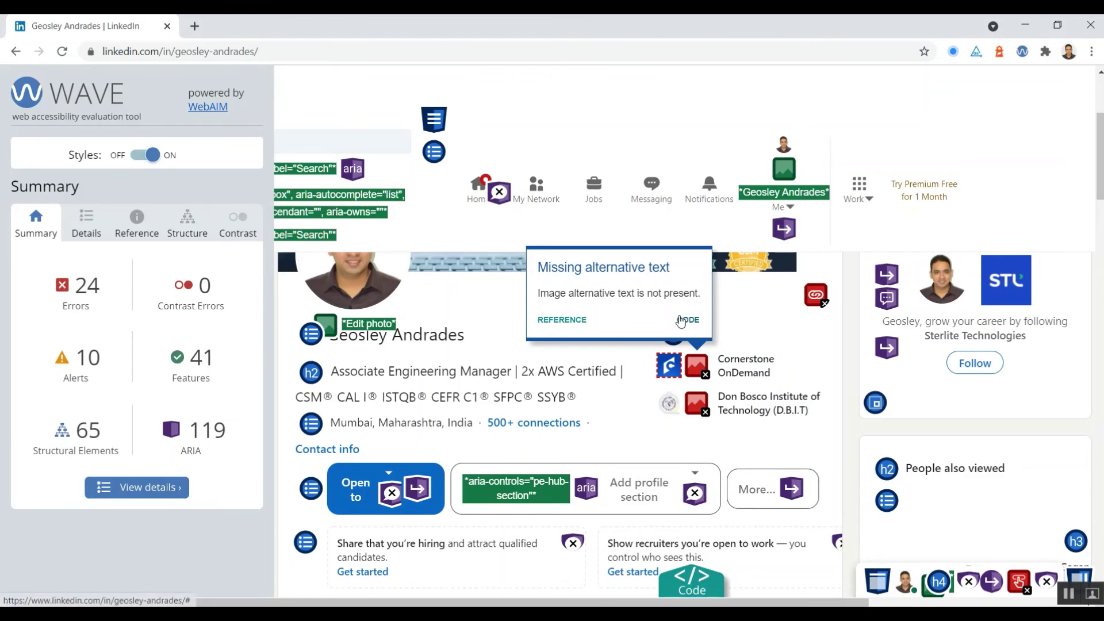
left_click(574, 322)
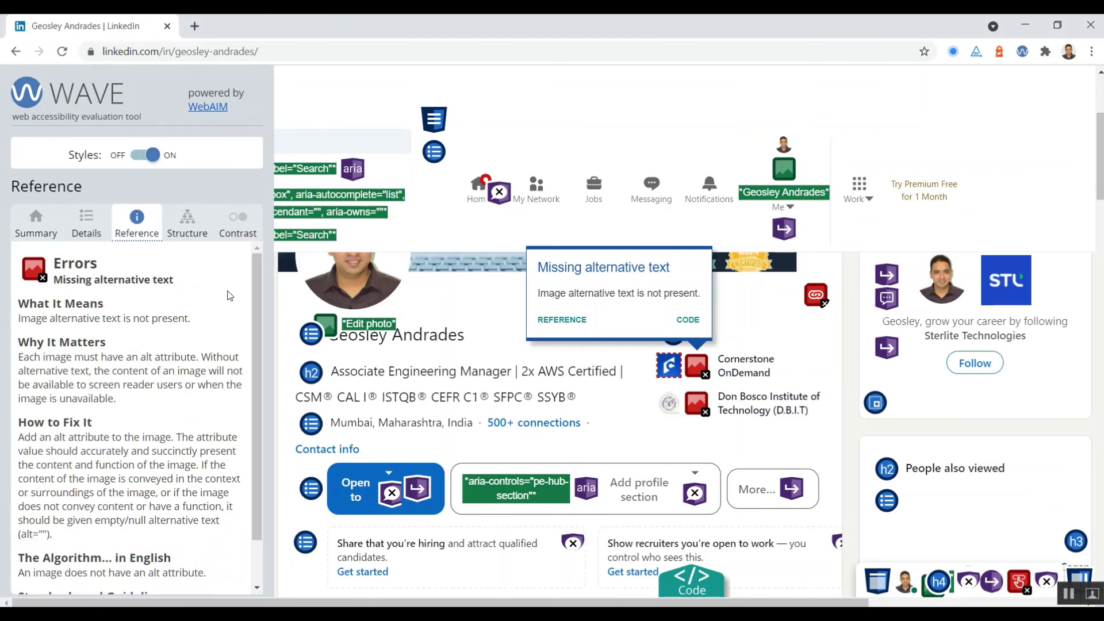
left_click_drag(254, 286, 247, 318)
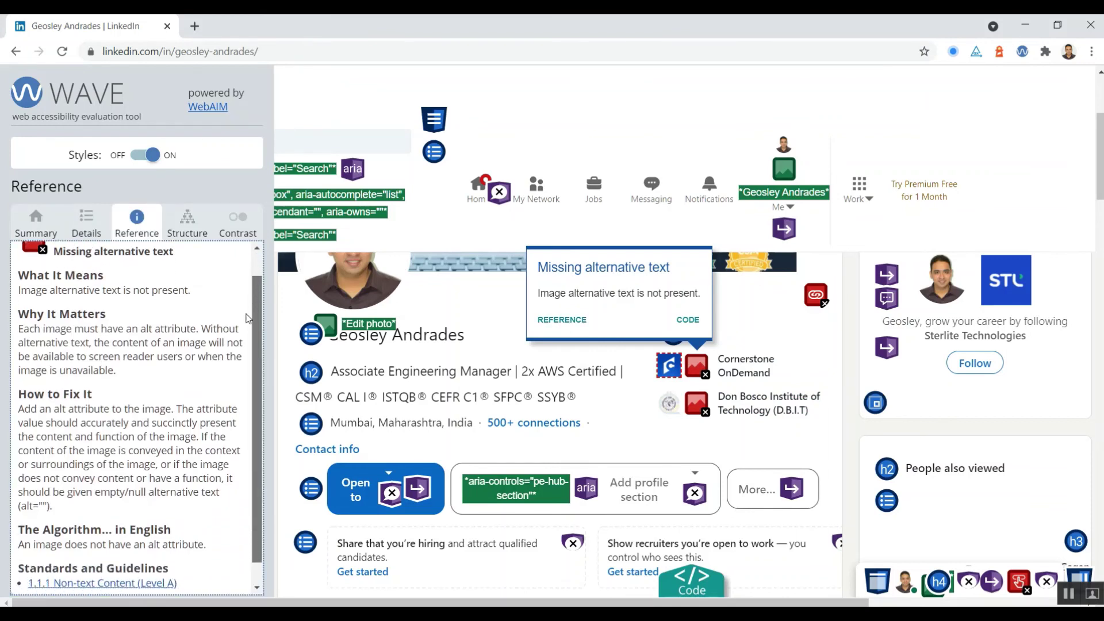
scroll(244, 339, "down", 1)
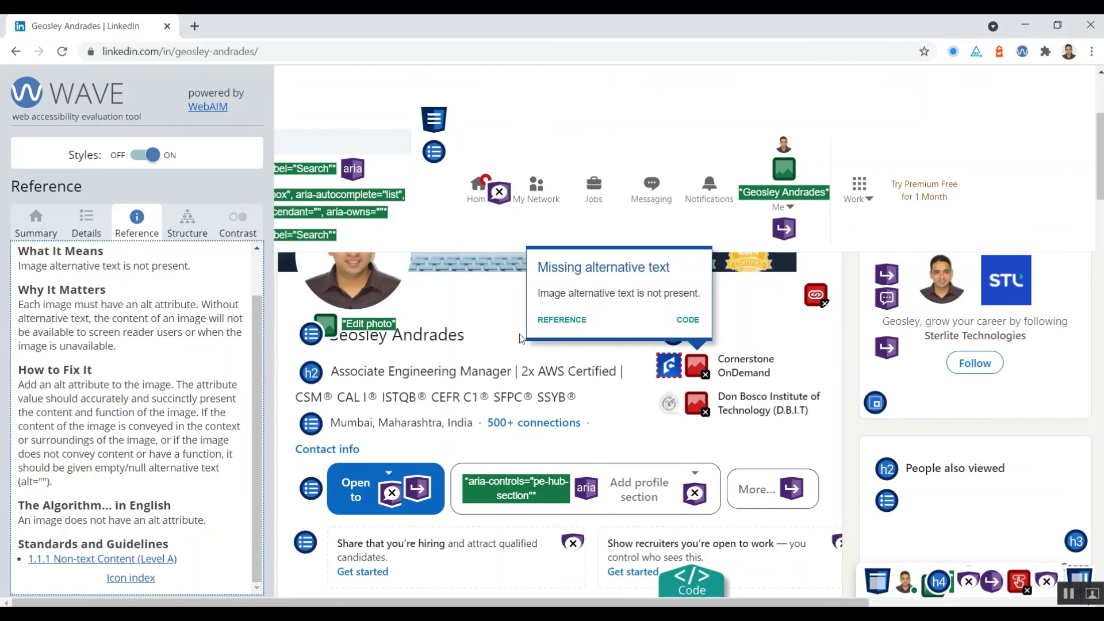
Show the page code behind the Cornerstone OnDemand logo's missing alternative text error
left_click(689, 320)
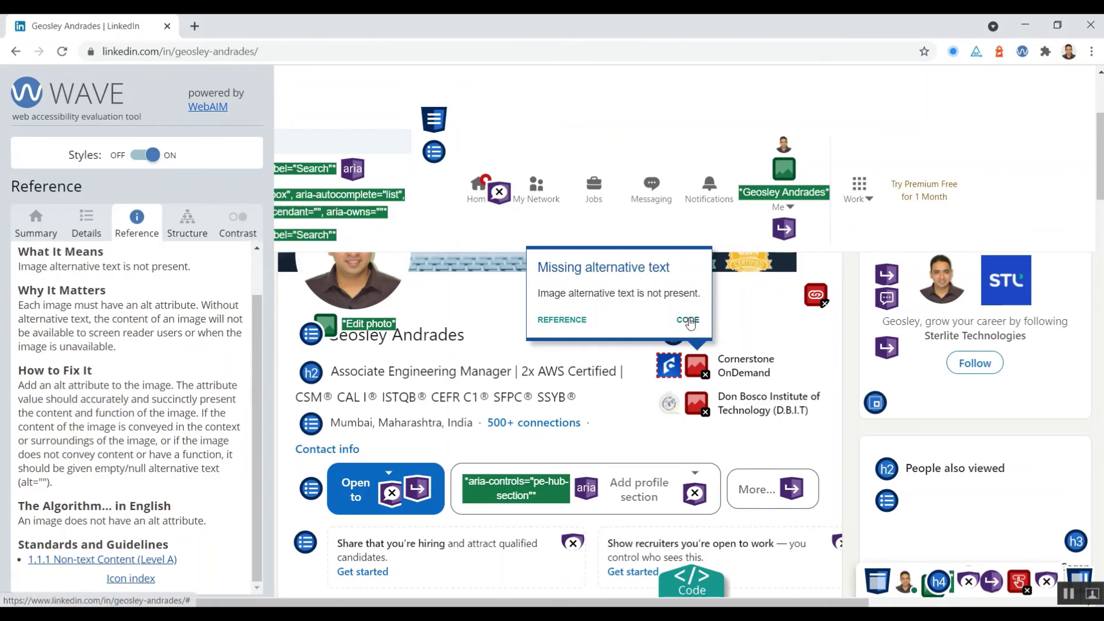